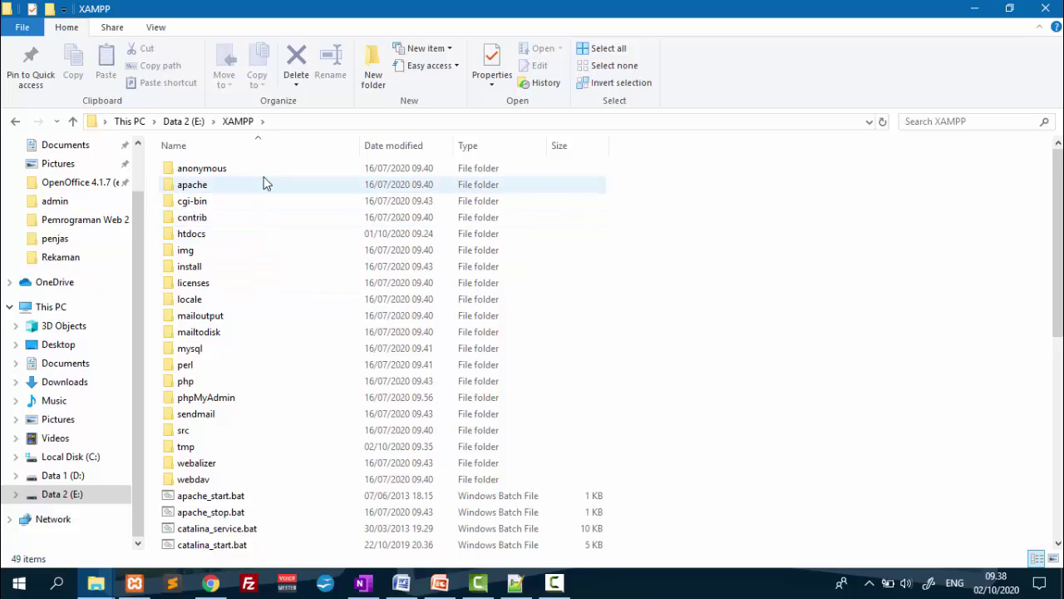
# Open the htdocs folder inside XAMPP, and start the Apache and MySQL modules in the XAMPP Control Panel.
pyautogui.doubleClick(210, 237)
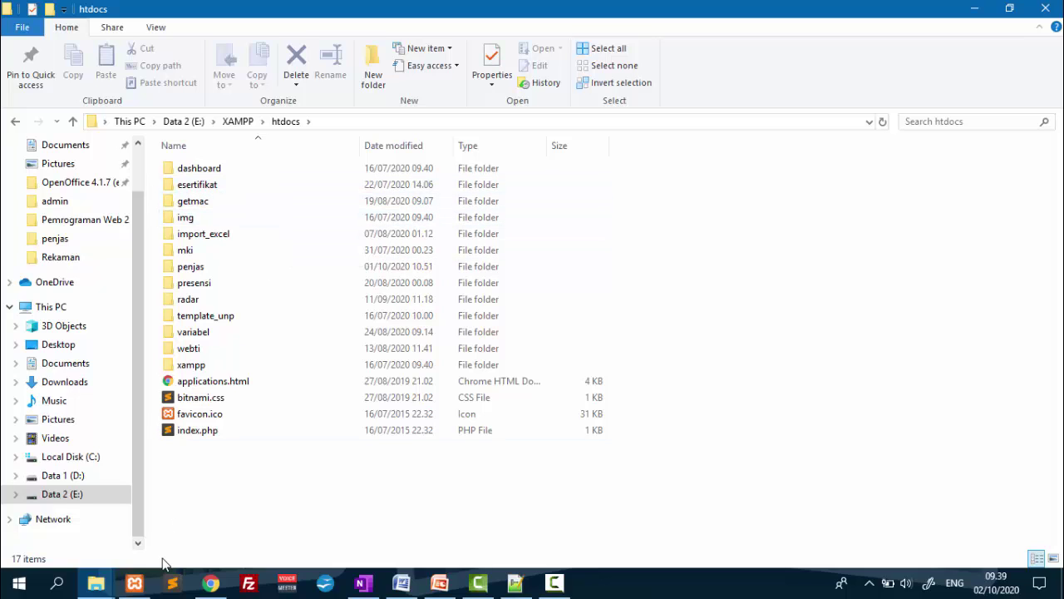
pyautogui.click(134, 583)
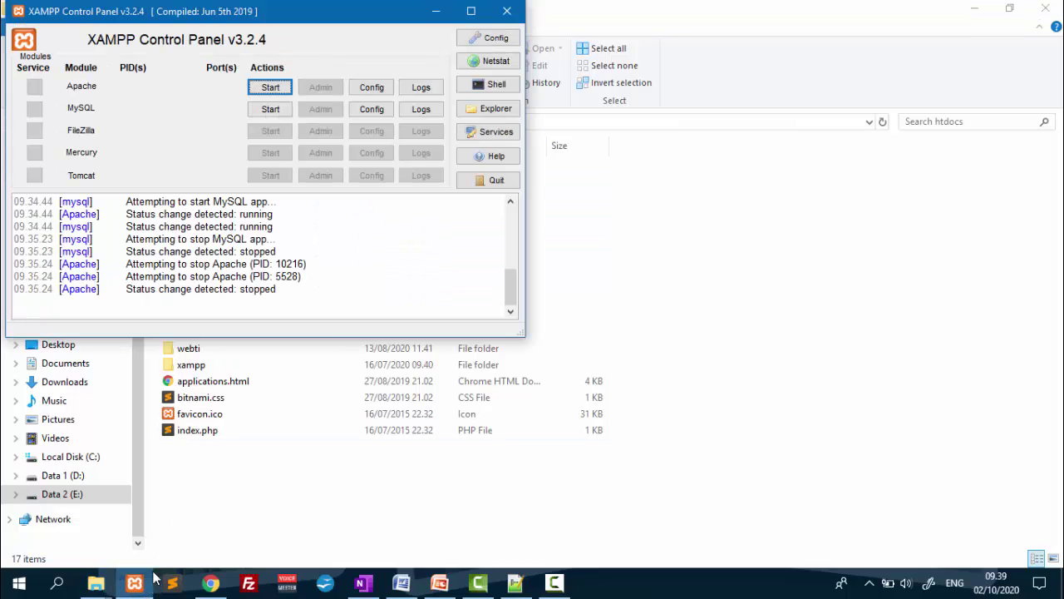
pyautogui.moveTo(152, 20); pyautogui.dragTo(199, 70)
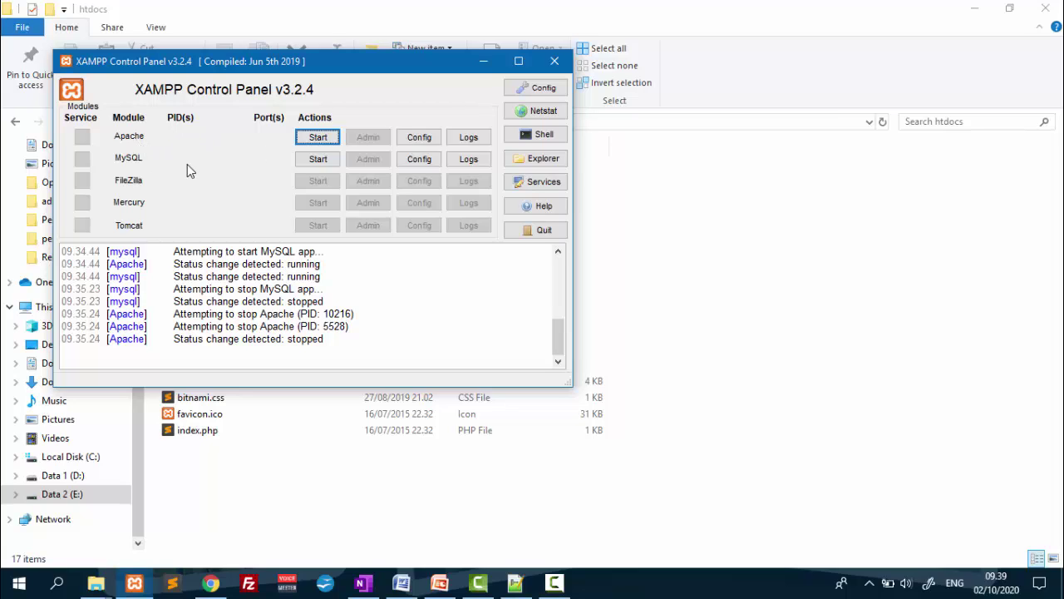
pyautogui.click(317, 139)
pyautogui.click(312, 160)
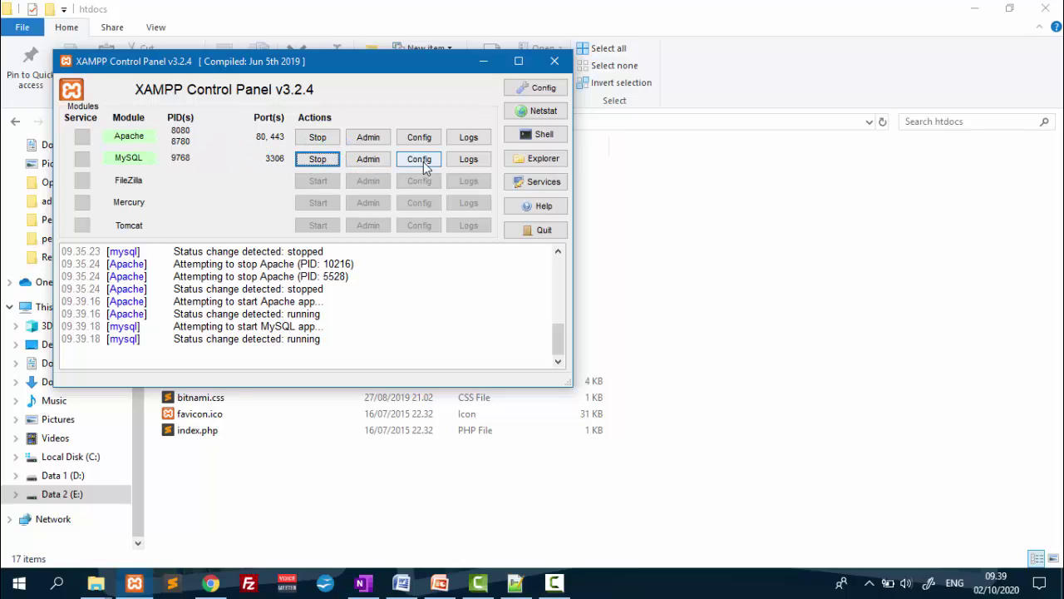
pyautogui.click(483, 63)
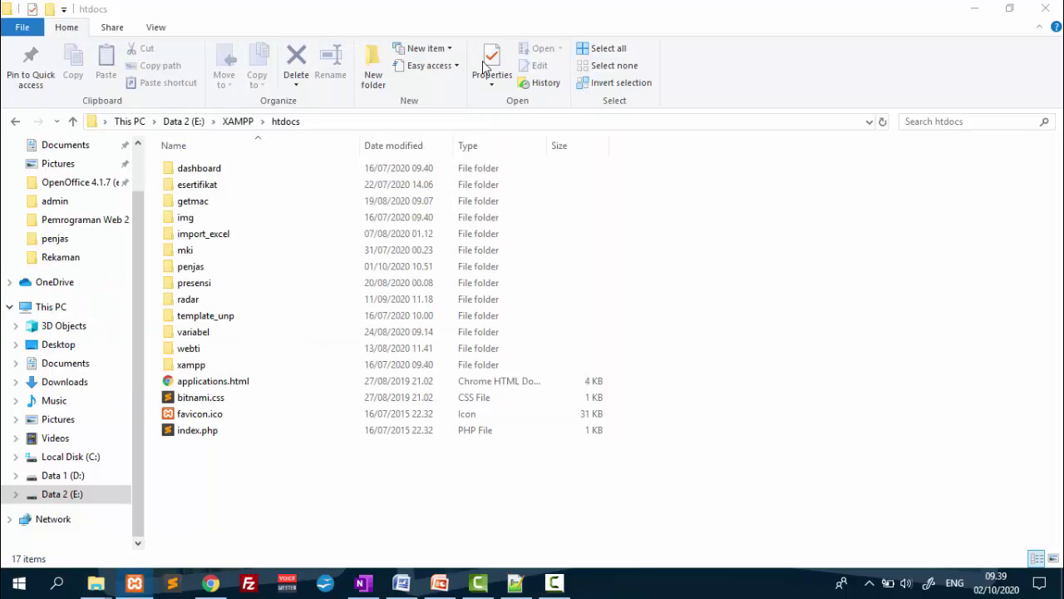
# Switch to Chrome and load localhost to check the web server.
pyautogui.click(210, 583)
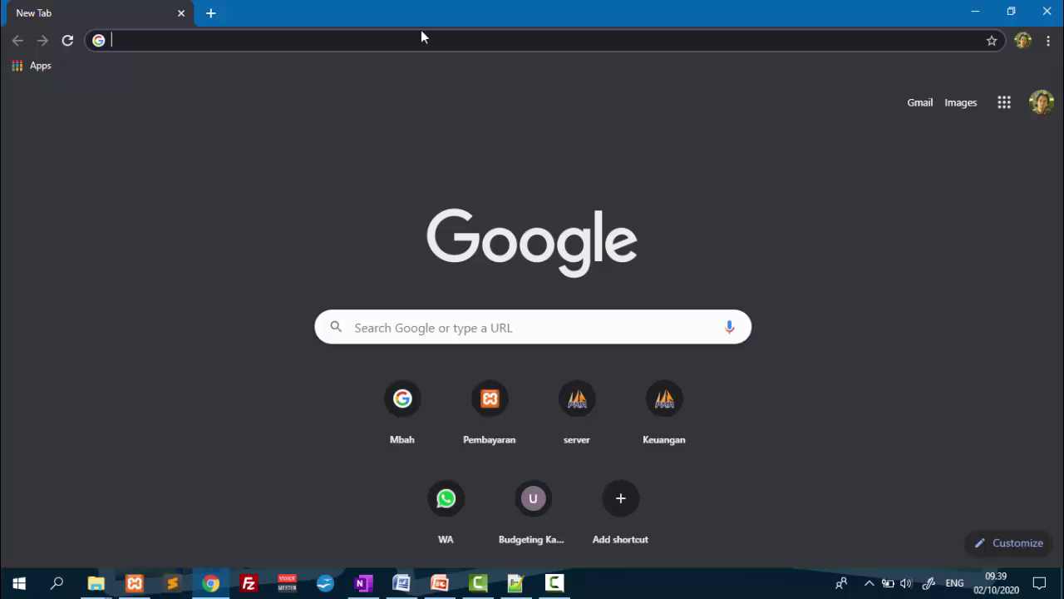
pyautogui.write('localhost')
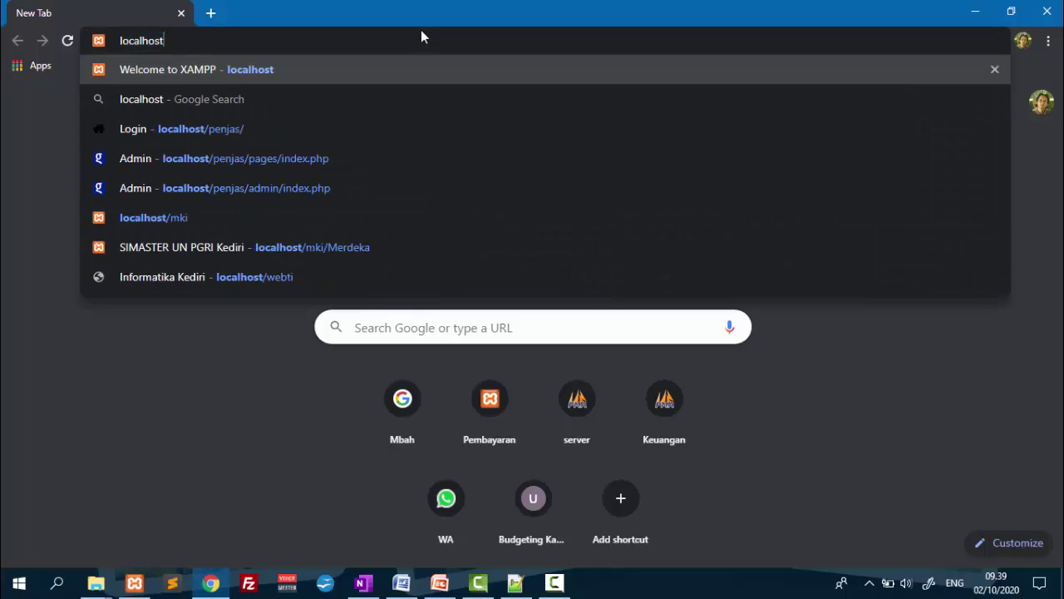
pyautogui.press('Return')
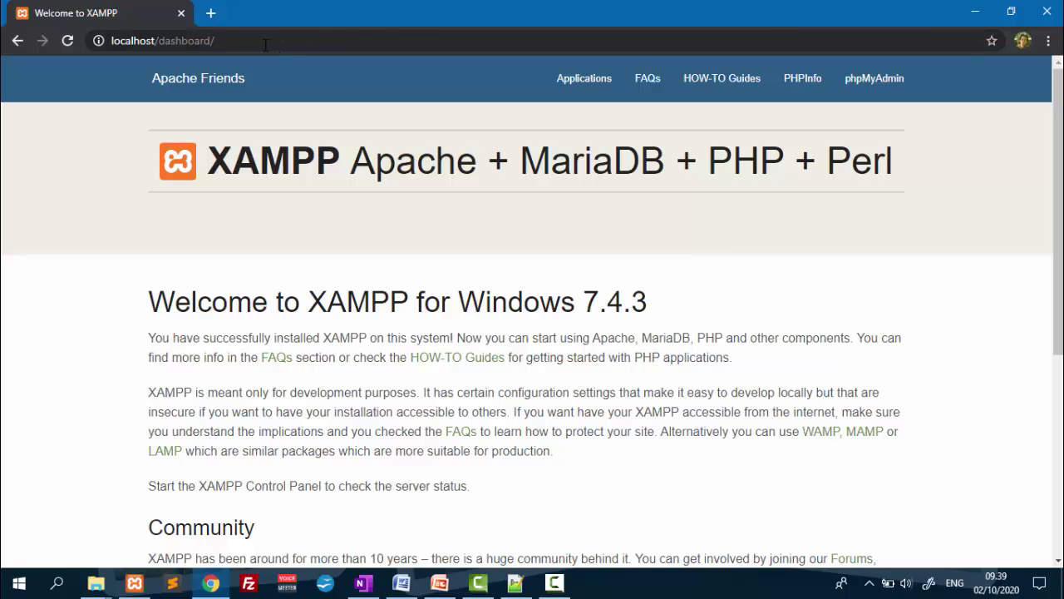
# Load the local server by its IP address 127.0.0.1 in the same browser tab.
pyautogui.click(222, 38)
pyautogui.write('127.')
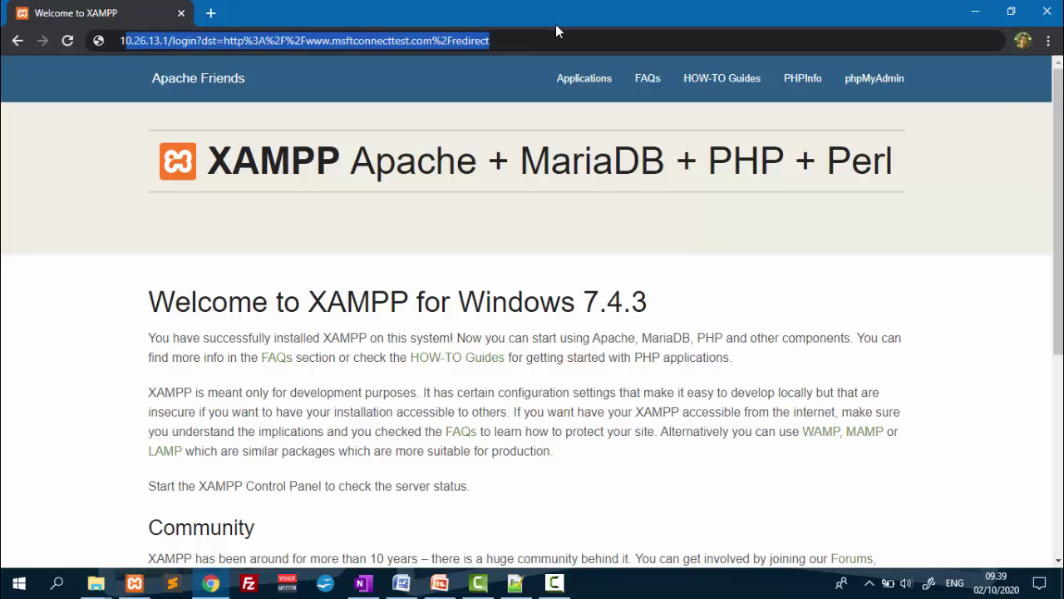
pyautogui.write('0.')
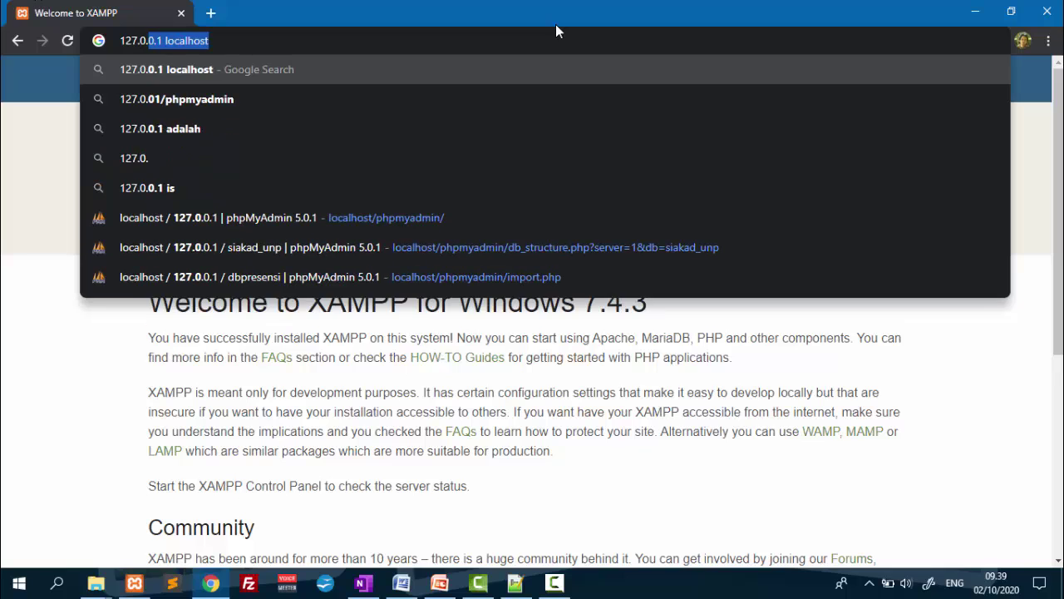
pyautogui.write('0.1 localhost')
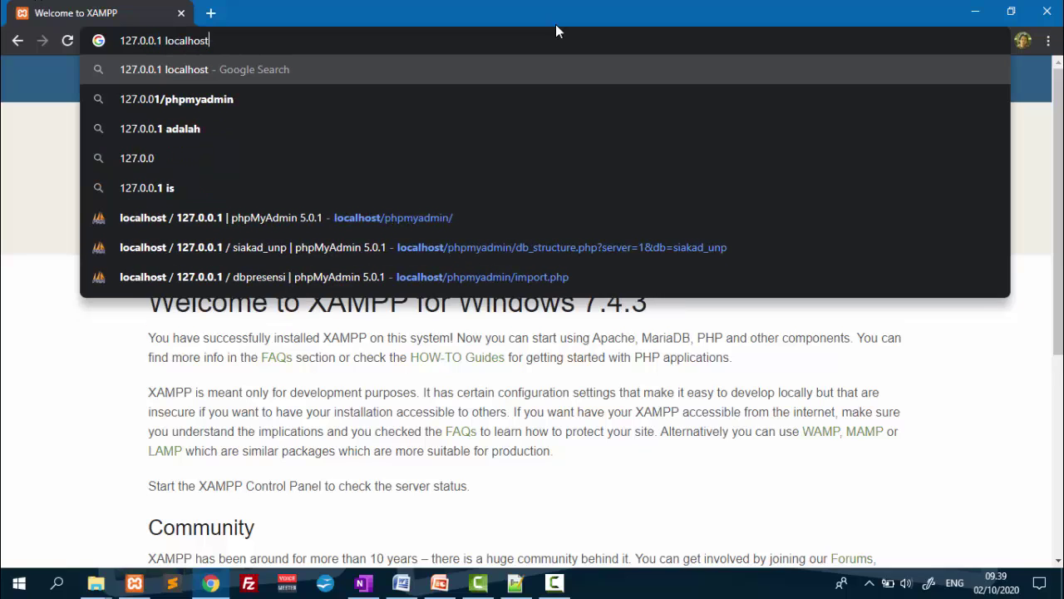
pyautogui.press('BackSpace')
pyautogui.press('BackSpace')
pyautogui.press('BackSpace')
pyautogui.press('BackSpace')
pyautogui.press('BackSpace')
pyautogui.press('BackSpace')
pyautogui.press('BackSpace')
pyautogui.press('BackSpace')
pyautogui.press('BackSpace')
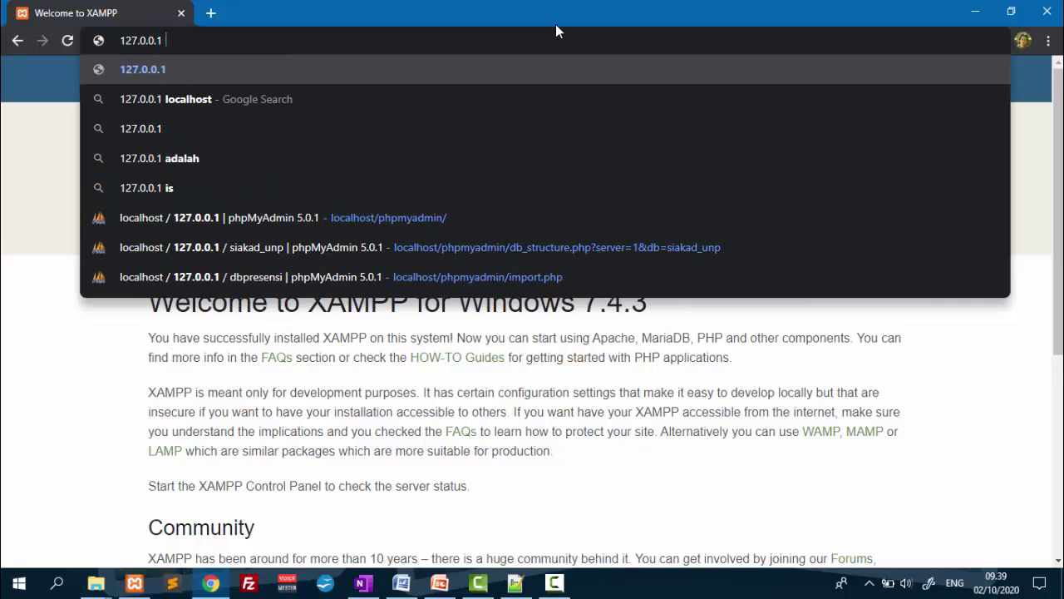
pyautogui.press('Return')
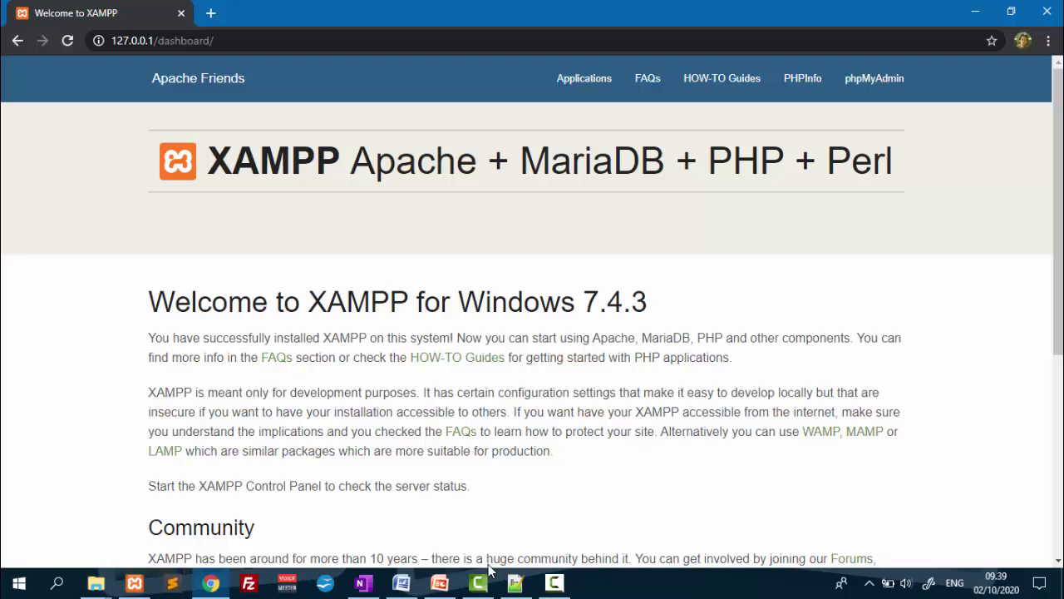
# Stop the MySQL and Apache modules in the XAMPP Control Panel.
pyautogui.click(134, 583)
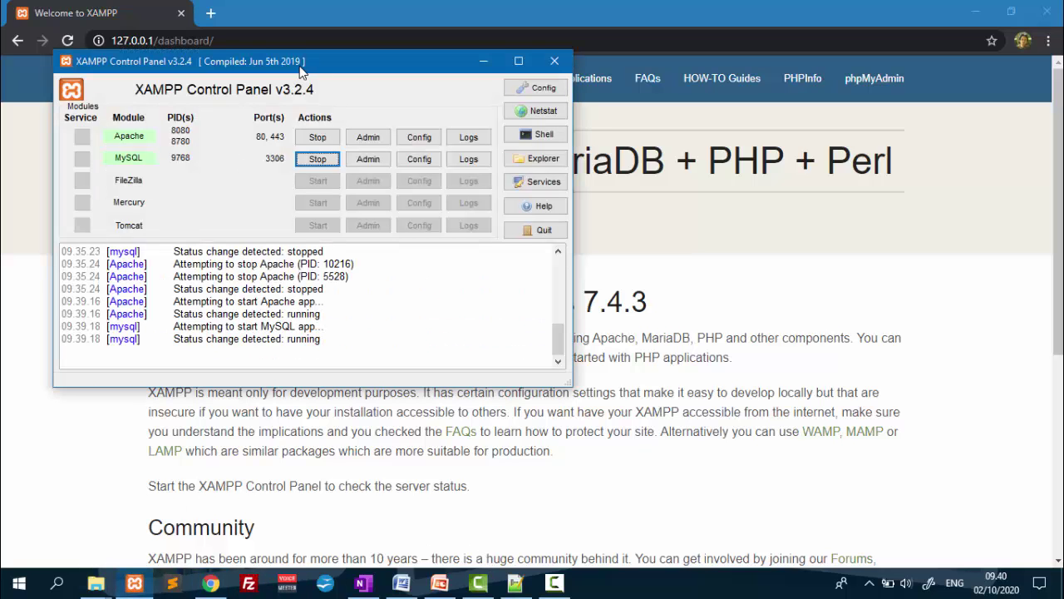
pyautogui.moveTo(301, 70); pyautogui.dragTo(296, 95)
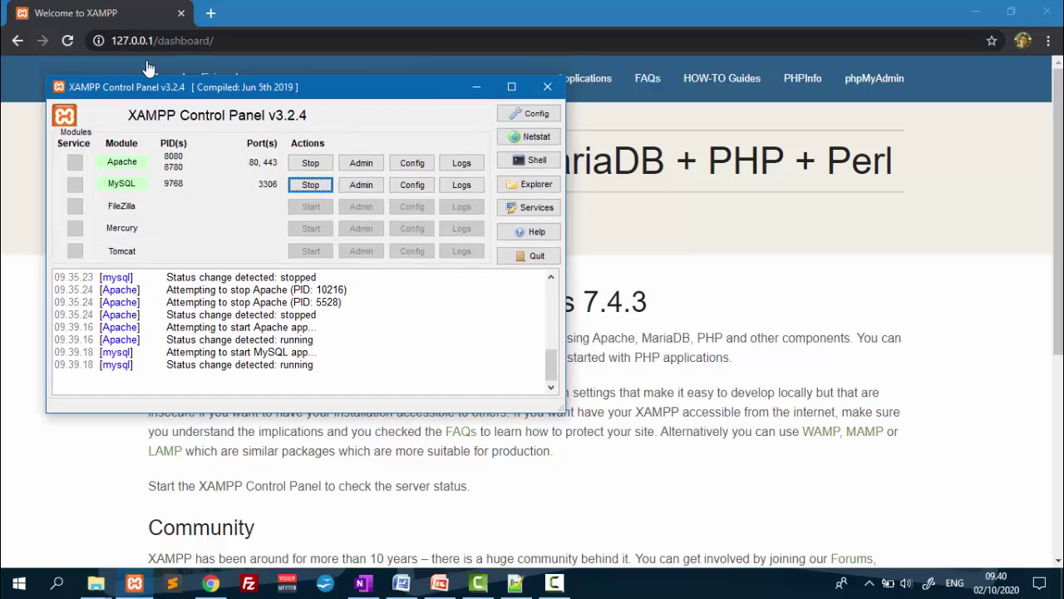
pyautogui.click(310, 185)
pyautogui.click(310, 162)
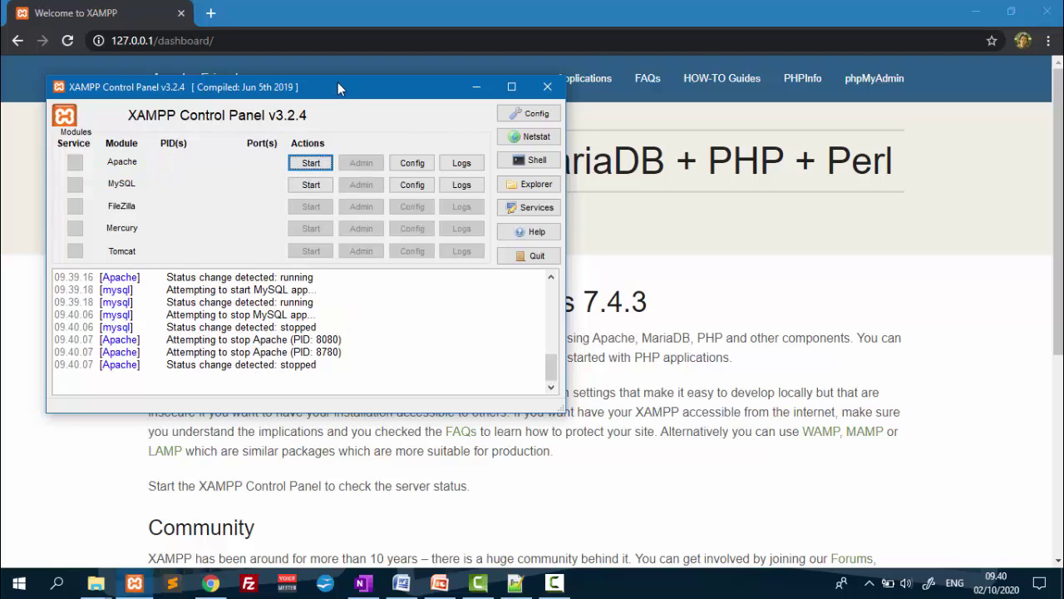
# Remove the dashboard path from the browser address and load 127.0.0.1 with the servers stopped.
pyautogui.click(229, 40)
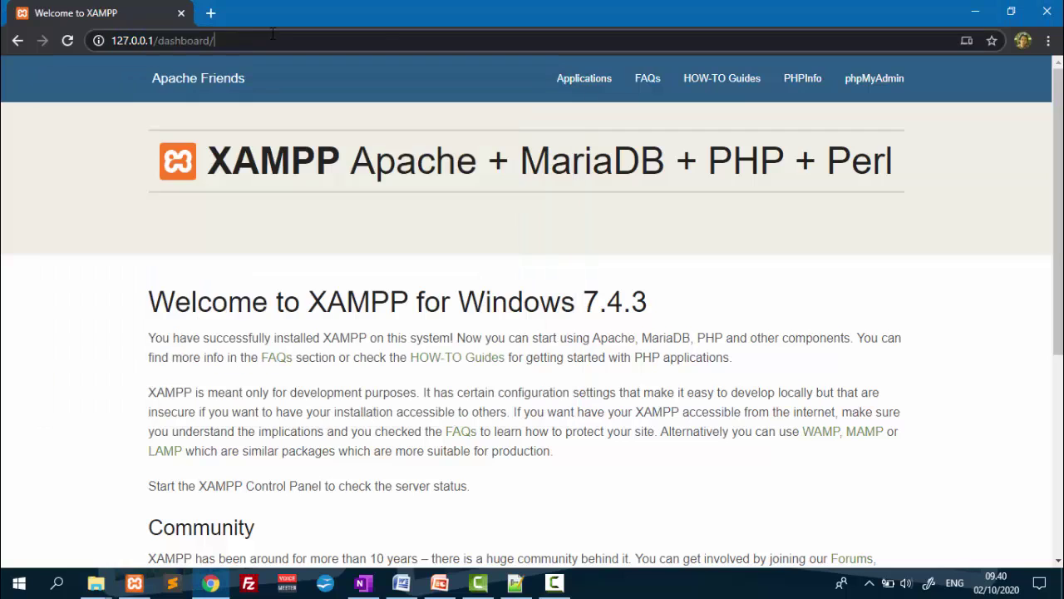
pyautogui.press('BackSpace')
pyautogui.press('BackSpace')
pyautogui.press('BackSpace')
pyautogui.press('BackSpace')
pyautogui.press('BackSpace')
pyautogui.press('BackSpace')
pyautogui.press('BackSpace')
pyautogui.press('BackSpace')
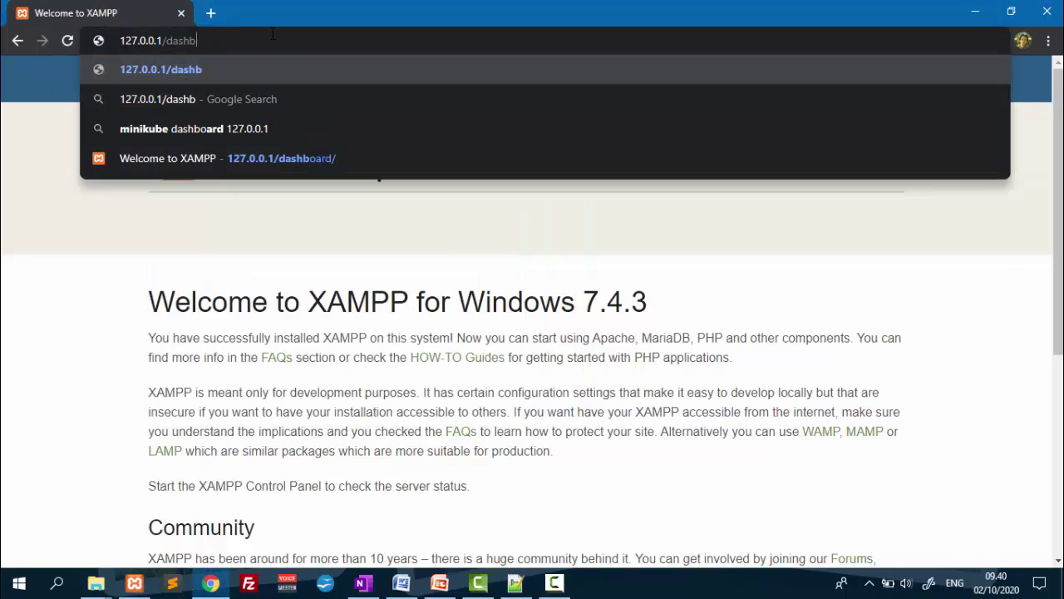
pyautogui.press('BackSpace')
pyautogui.press('BackSpace')
pyautogui.press('BackSpace')
pyautogui.press('Return')
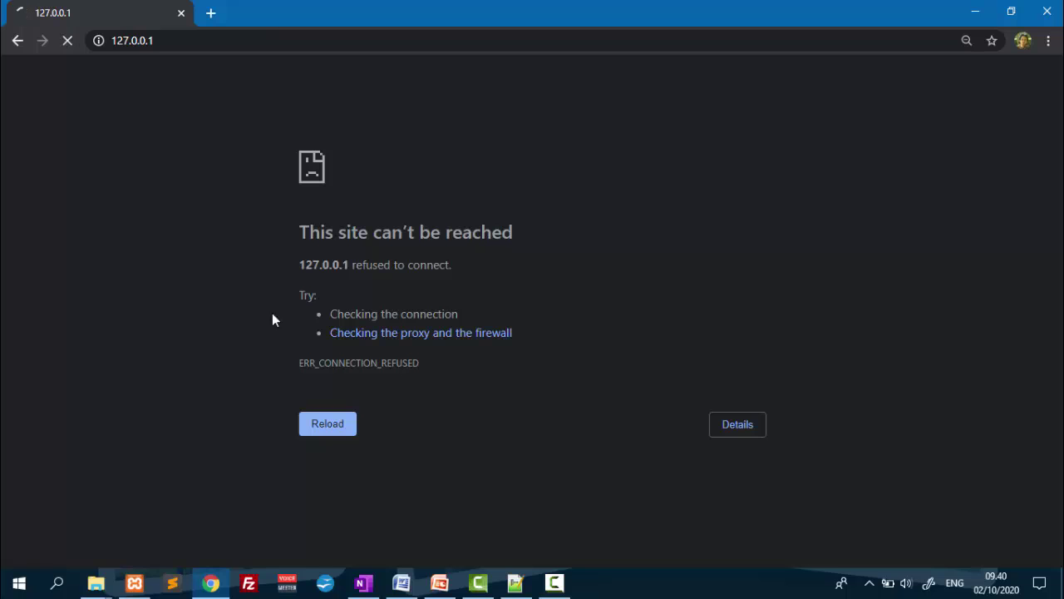
# Start the Apache and MySQL modules again in the XAMPP Control Panel.
pyautogui.click(134, 582)
pyautogui.click(311, 162)
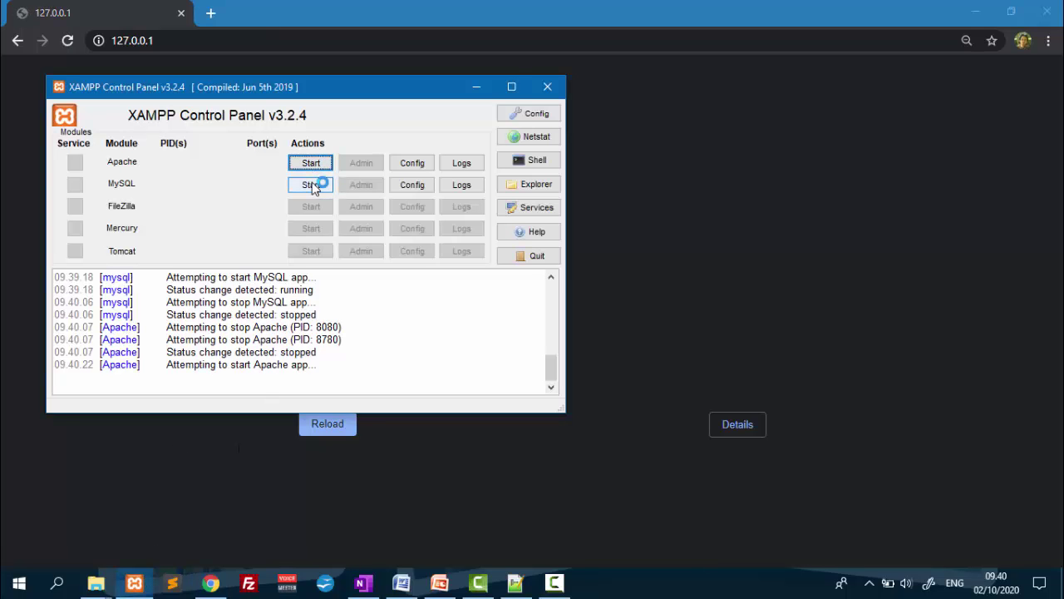
pyautogui.click(311, 183)
# Return to the browser and load localhost to check the restarted server.
pyautogui.click(249, 46)
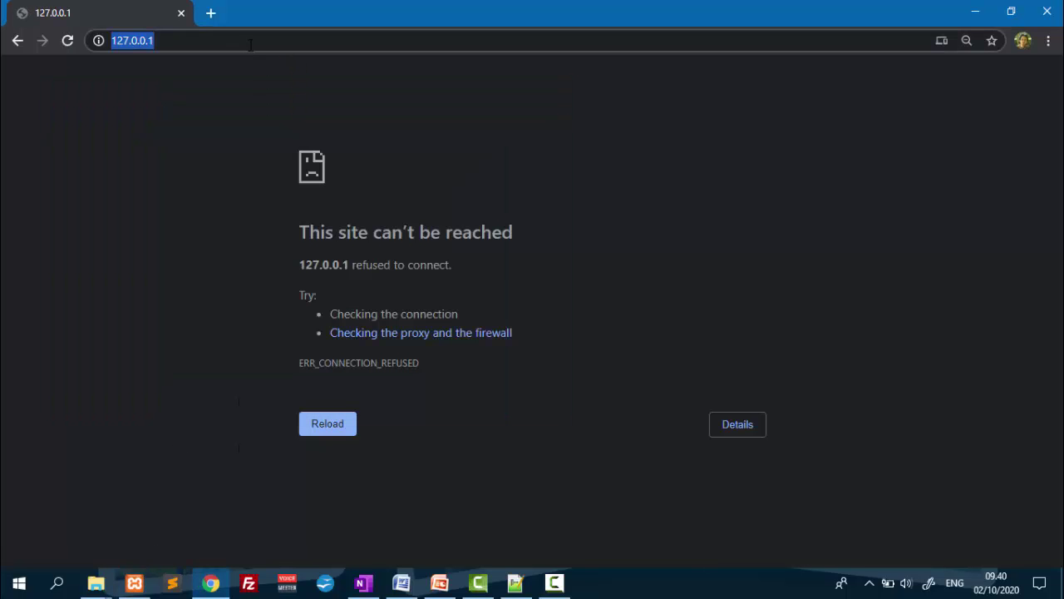
pyautogui.write('localhost')
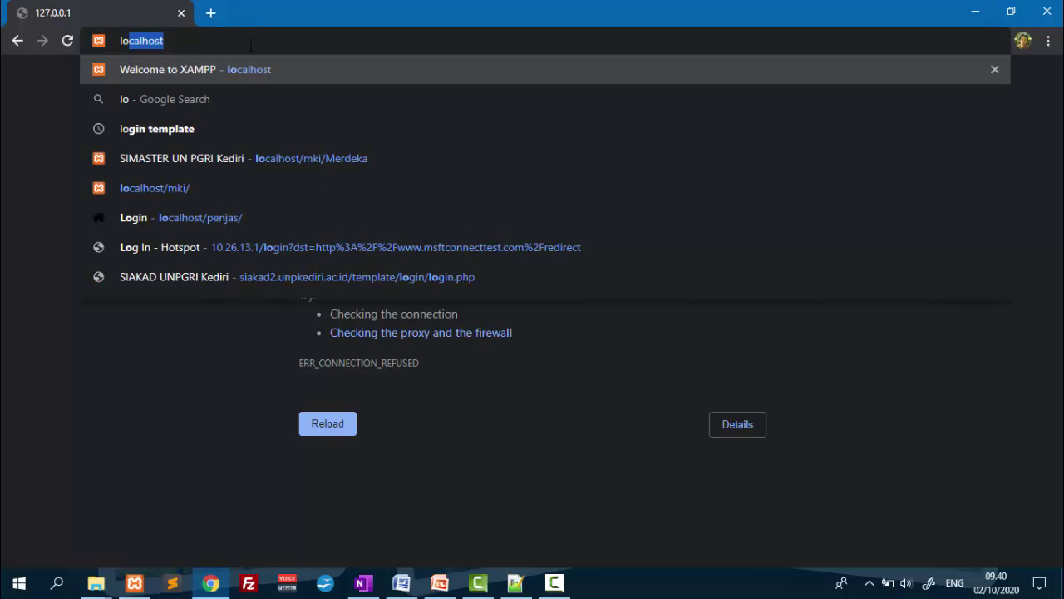
pyautogui.press('Return')
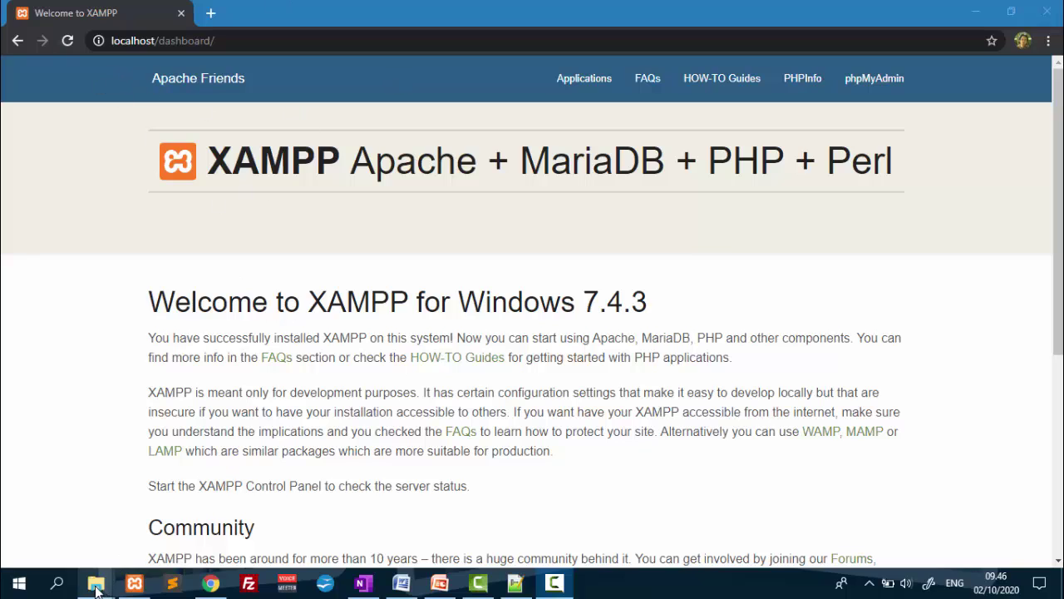
# Locate the hosts file in C:\Windows\System32\drivers\etc in File Explorer, and switch to its open copy in Notepad++.
pyautogui.moveTo(95, 583)
pyautogui.click(206, 520)
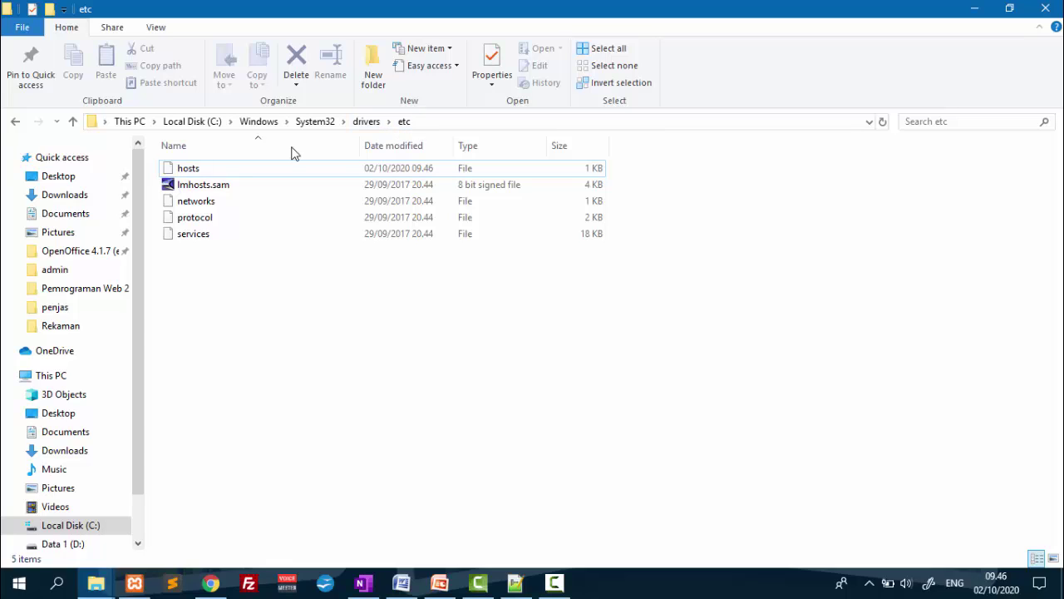
pyautogui.click(188, 169)
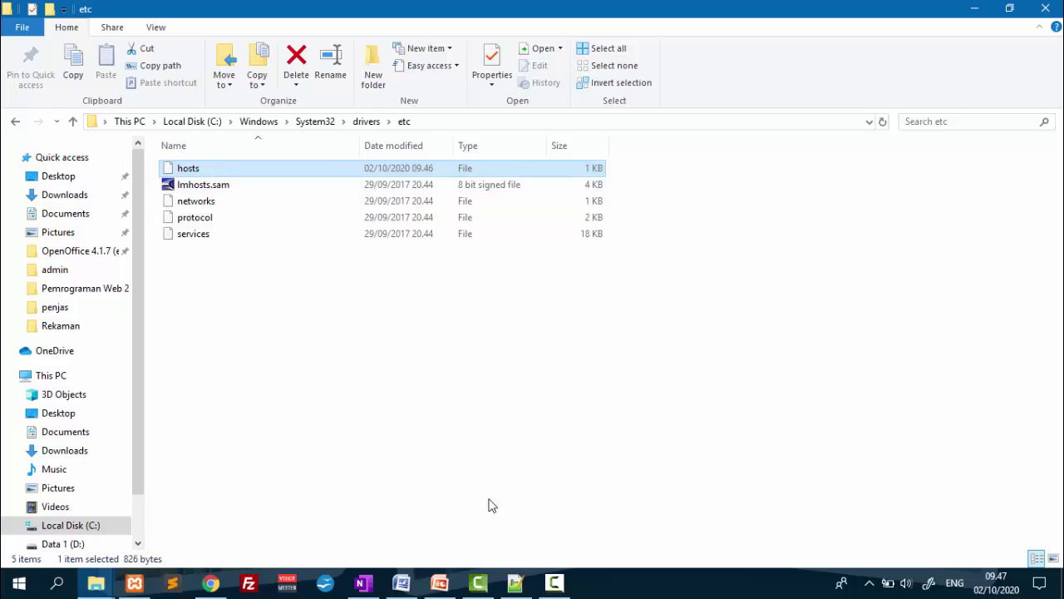
pyautogui.click(515, 582)
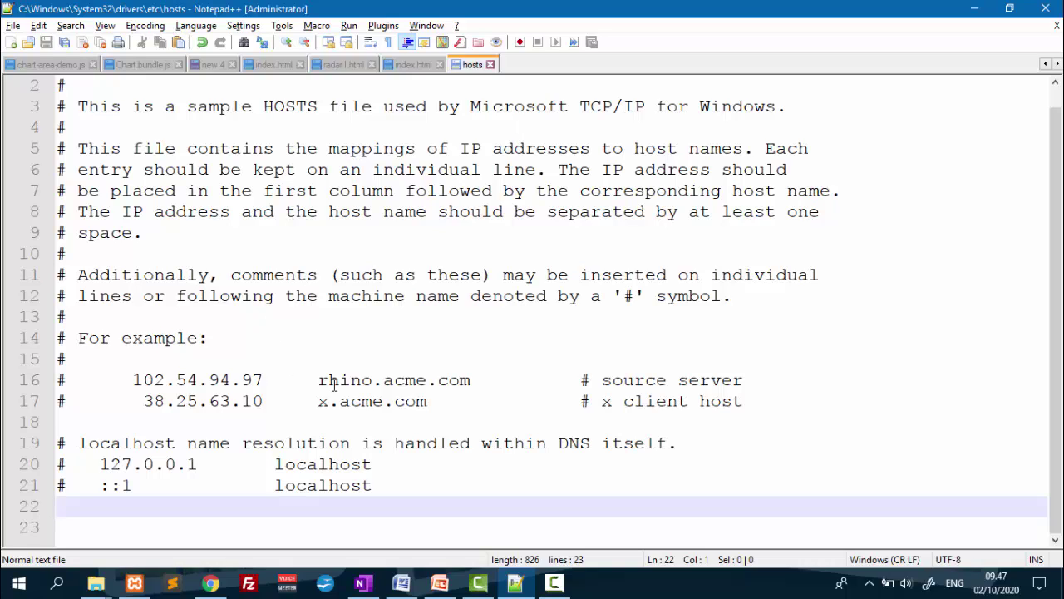
# Add the line "127.0.0.1 myserver.com" below the localhost entries in the hosts file and save it.
pyautogui.press('Return')
pyautogui.write('12')
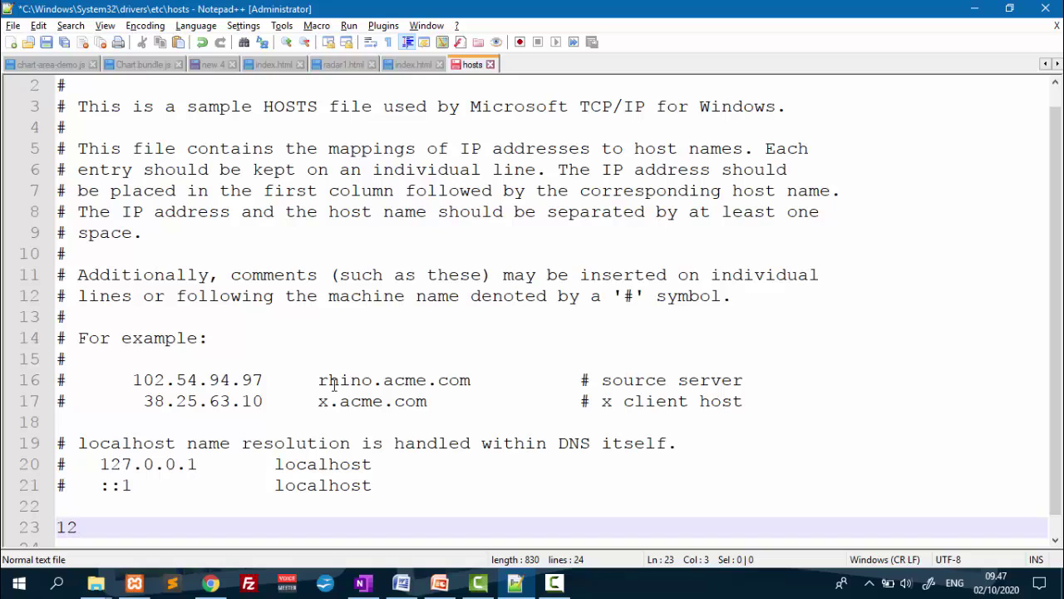
pyautogui.write('7.0.0.1')
pyautogui.press('BackSpace')
pyautogui.press('BackSpace')
pyautogui.write('.1 ')
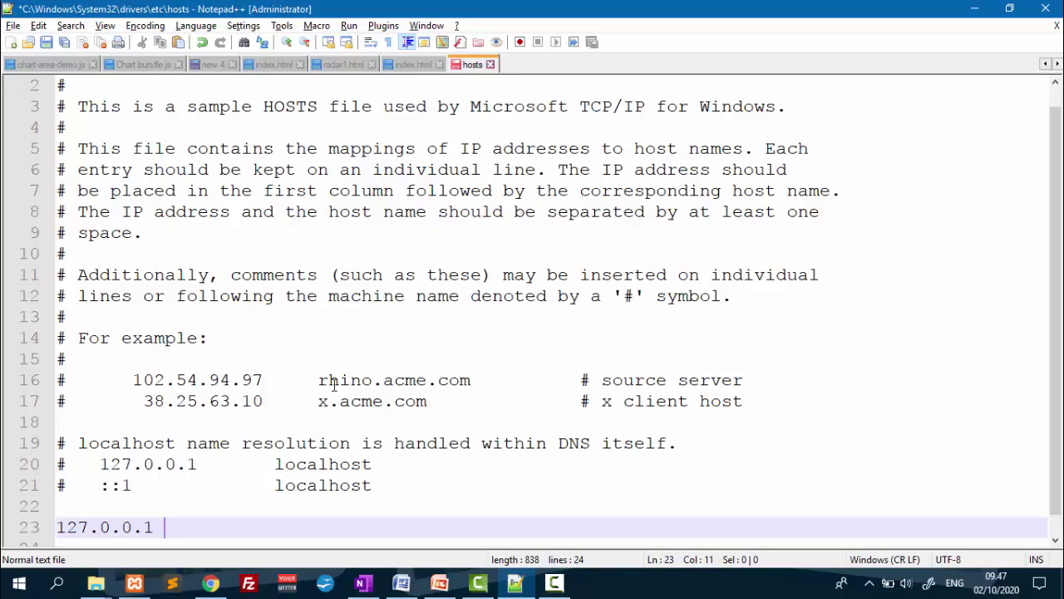
pyautogui.write('myserver.c')
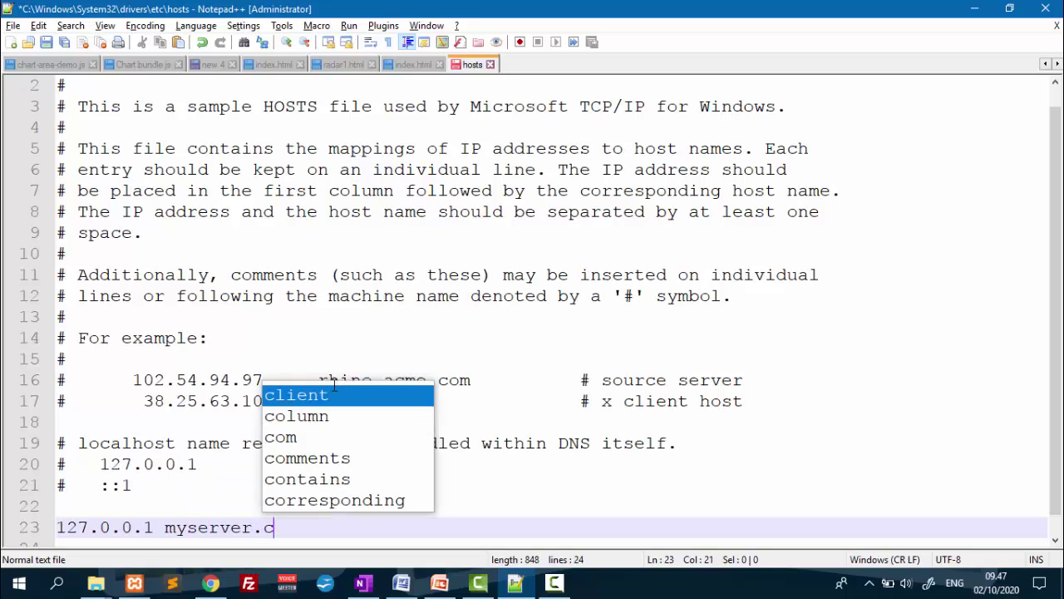
pyautogui.write('om')
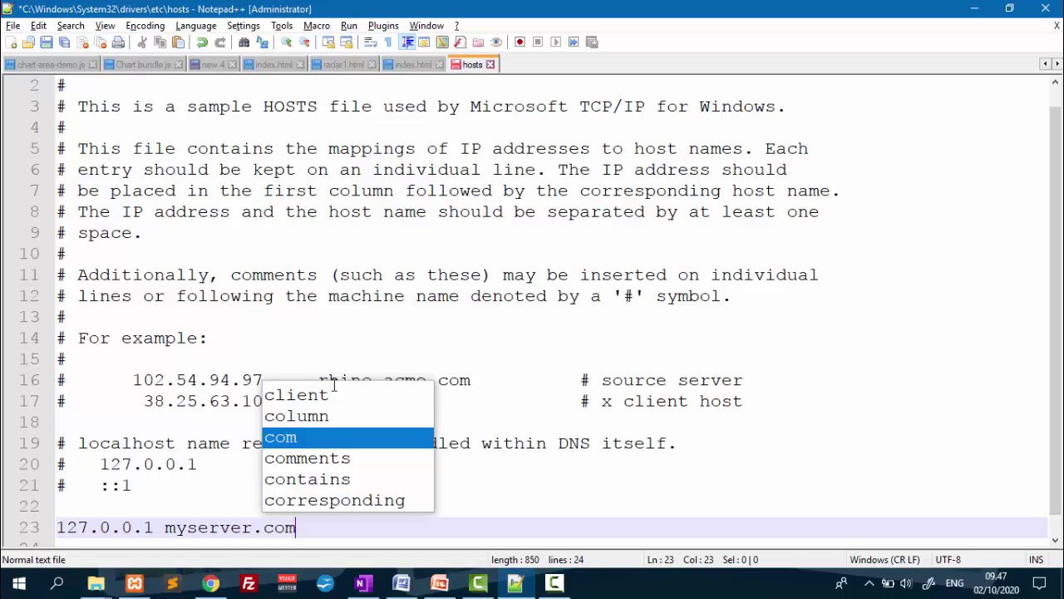
pyautogui.press('Escape')
pyautogui.click(610, 476)
pyautogui.hotkey('ctrl', 's')
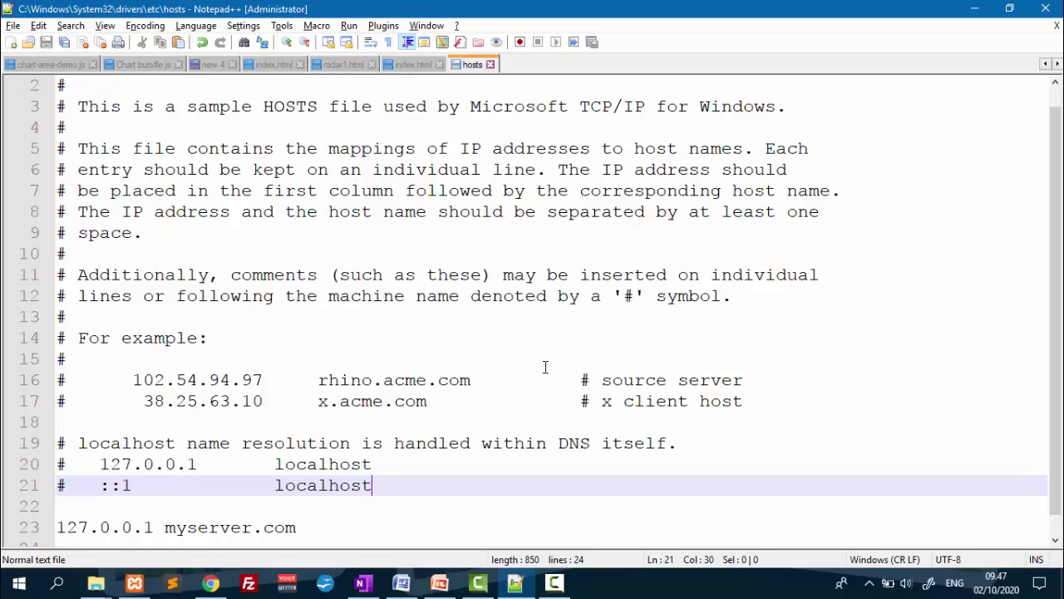
# Switch to Chrome, load myserver.com in a new tab, and compare it with the domain's entry in the Notepad++ hosts file.
pyautogui.click(210, 582)
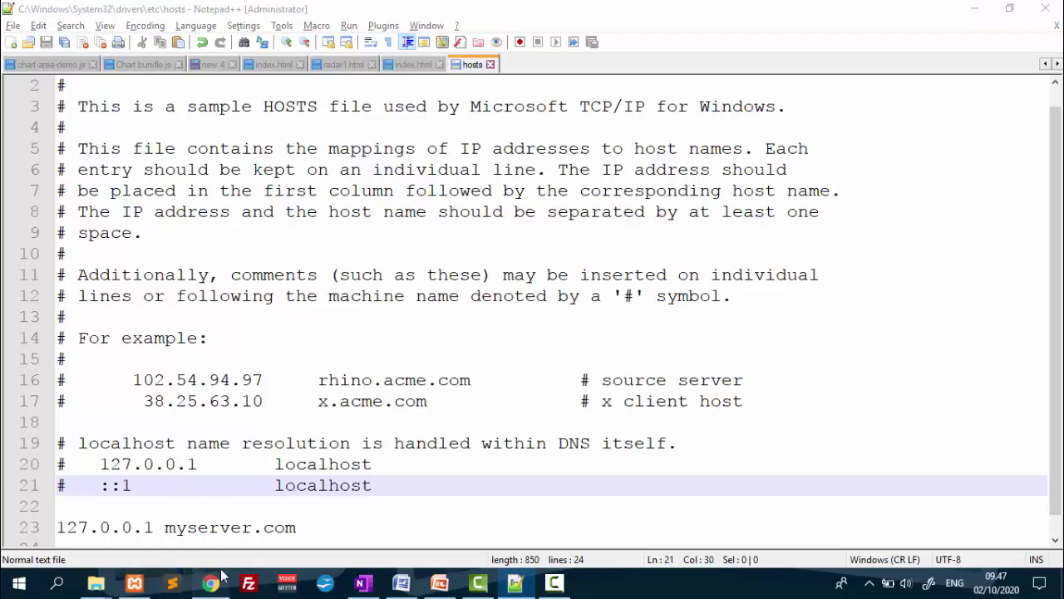
pyautogui.click(212, 13)
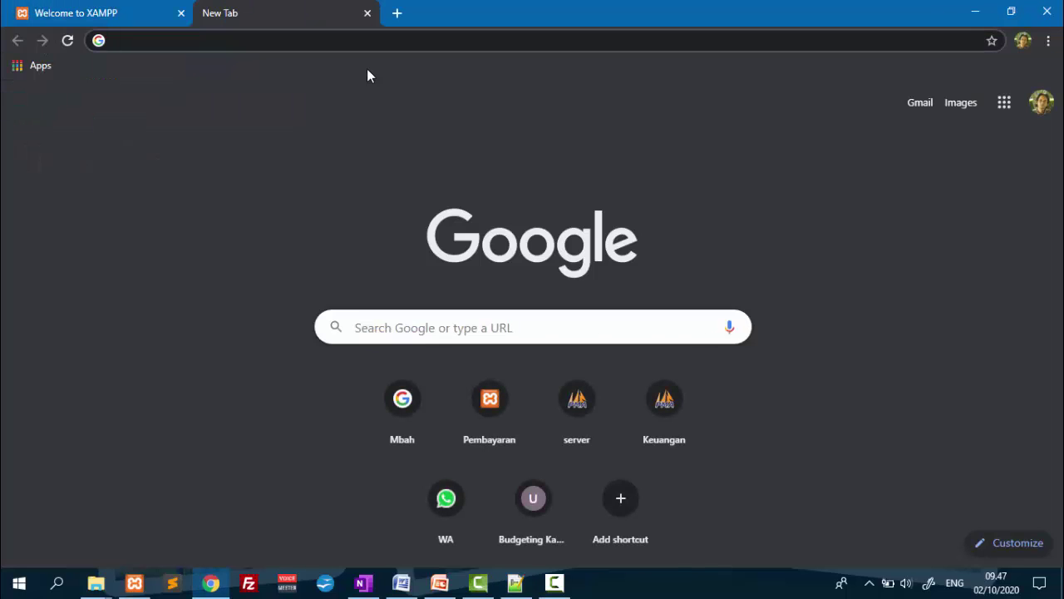
pyautogui.write('myserver')
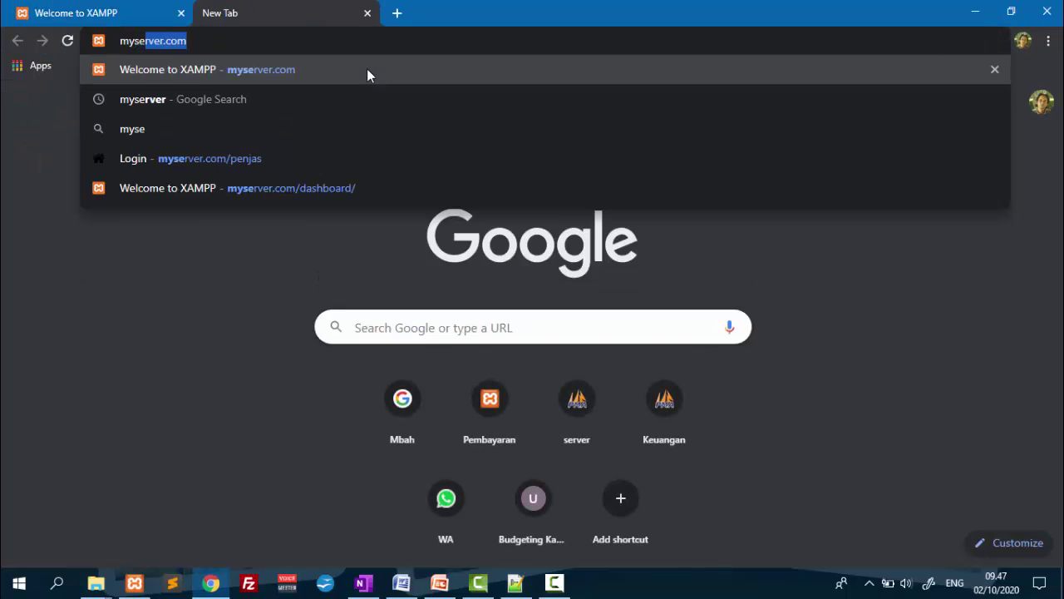
pyautogui.write('.com')
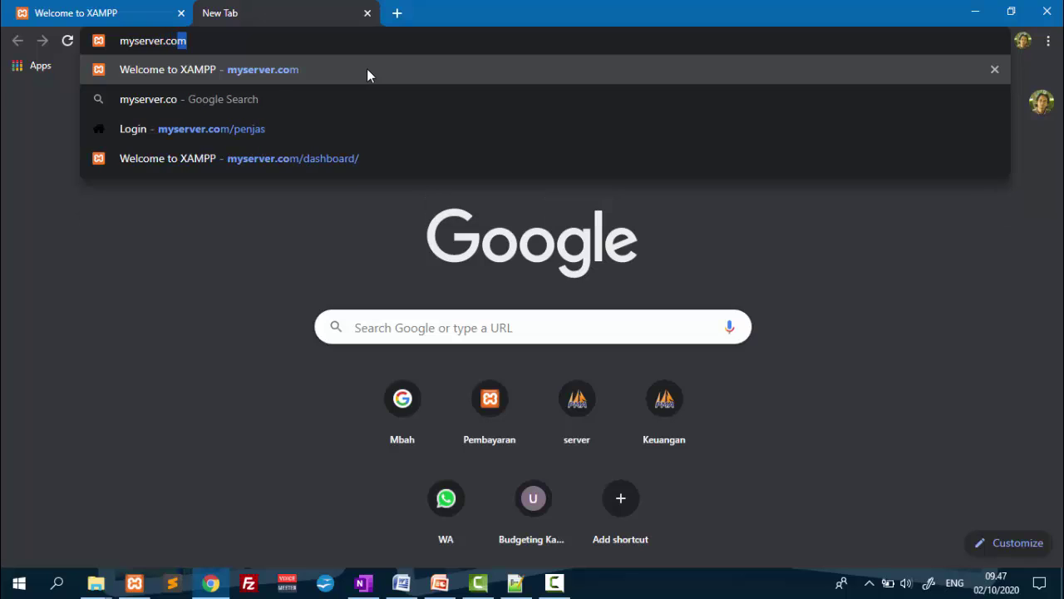
pyautogui.press('Return')
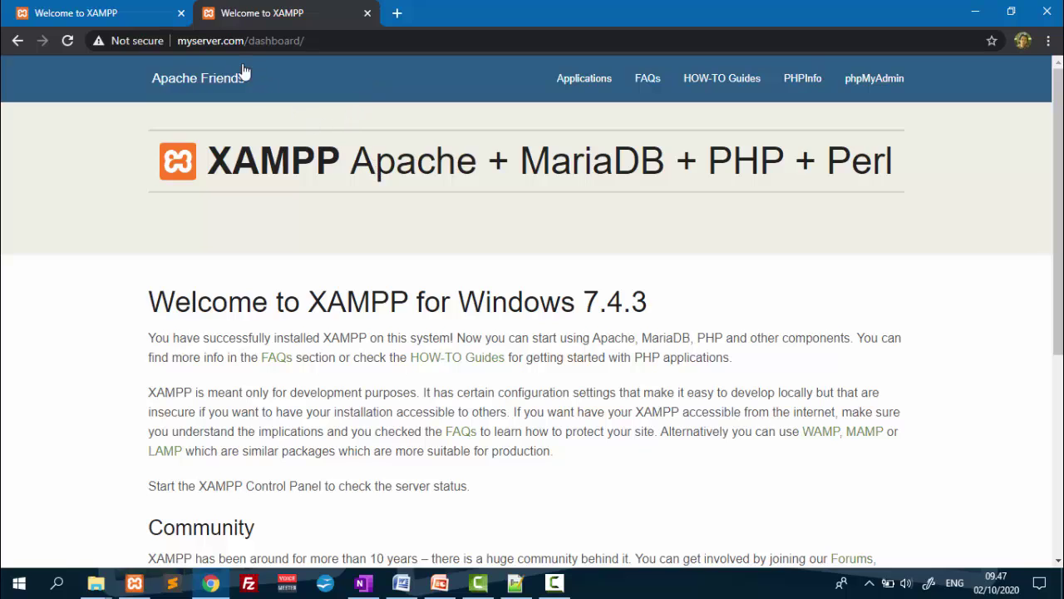
pyautogui.click(515, 583)
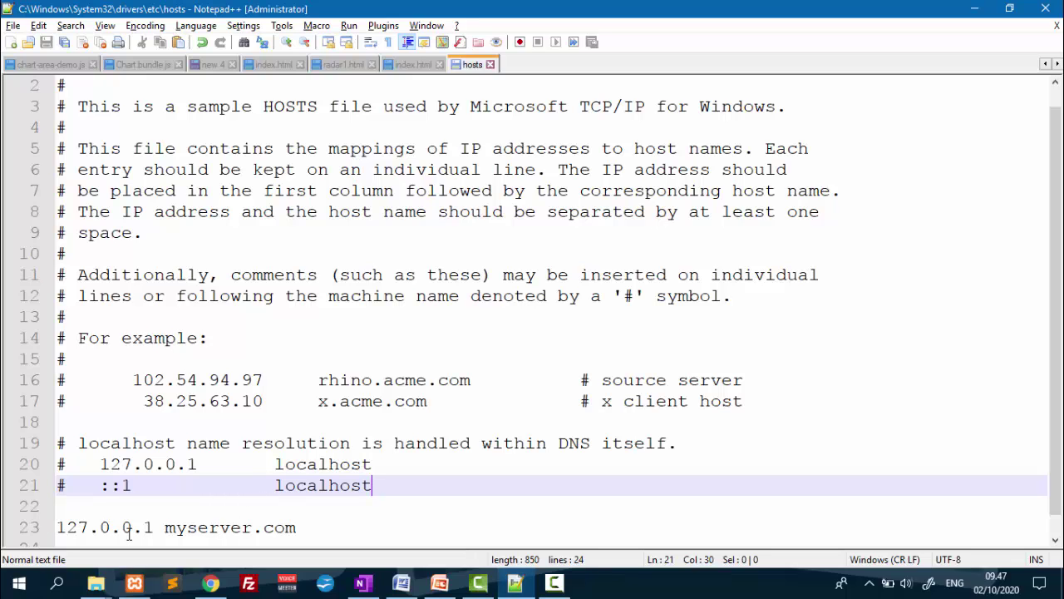
pyautogui.click(210, 582)
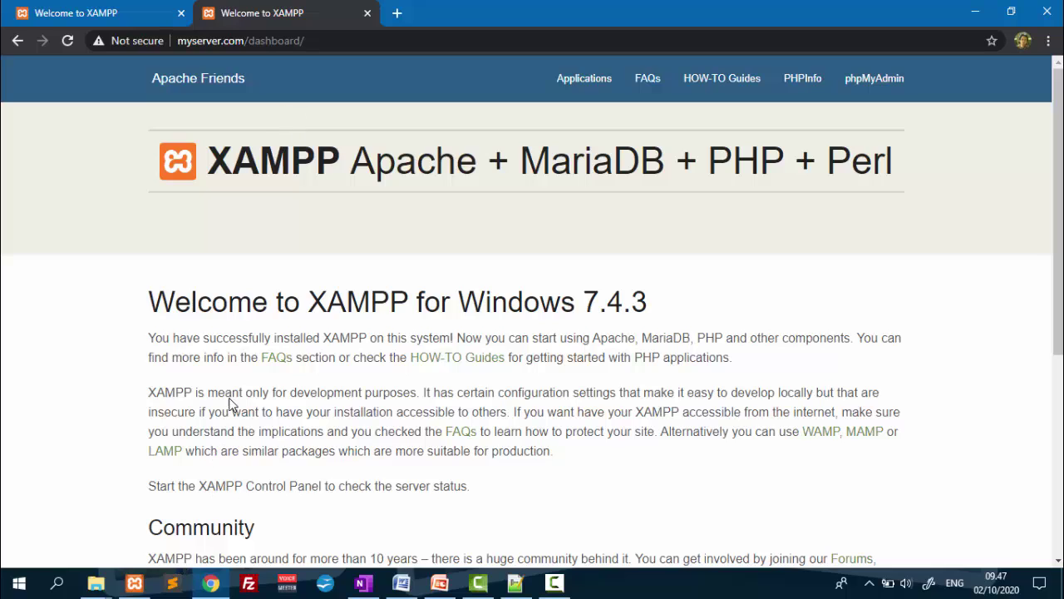
# Switch to File Explorer and open the htdocs folder inside the XAMPP folder on drive E.
pyautogui.click(104, 583)
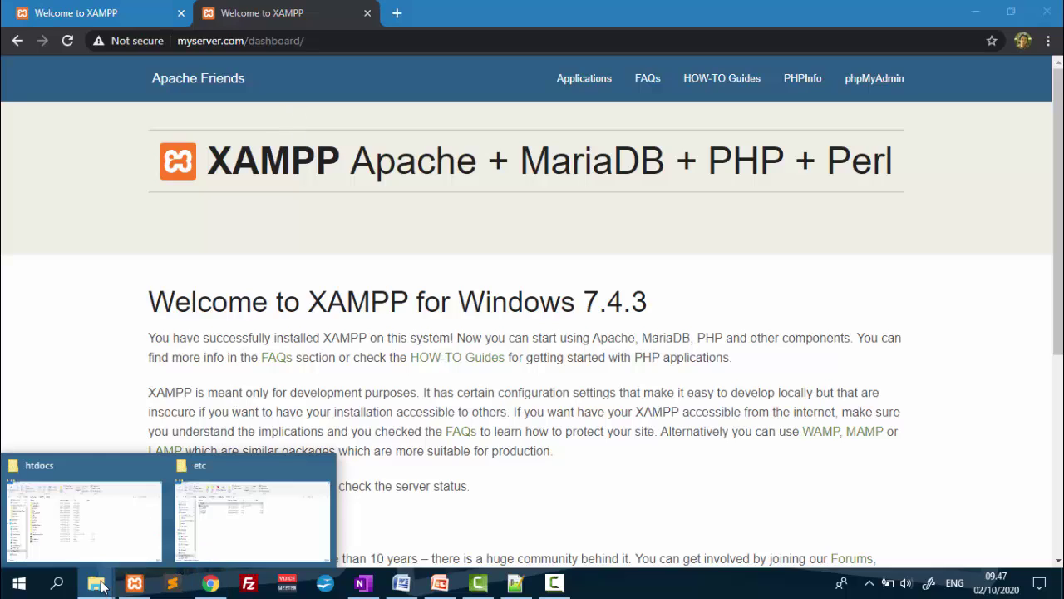
pyautogui.click(95, 524)
pyautogui.moveTo(255, 415)
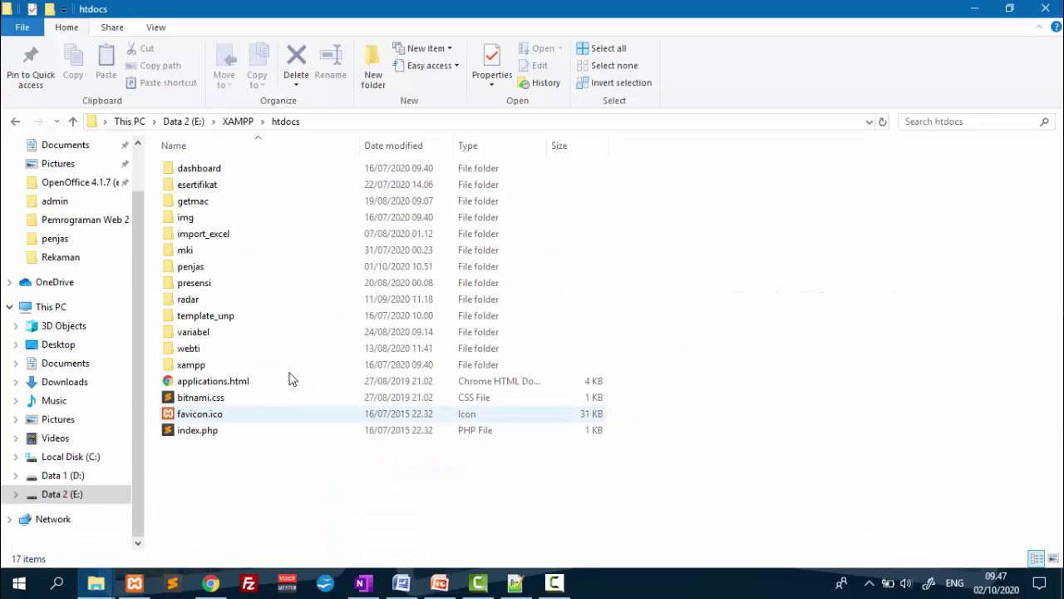
pyautogui.click(248, 122)
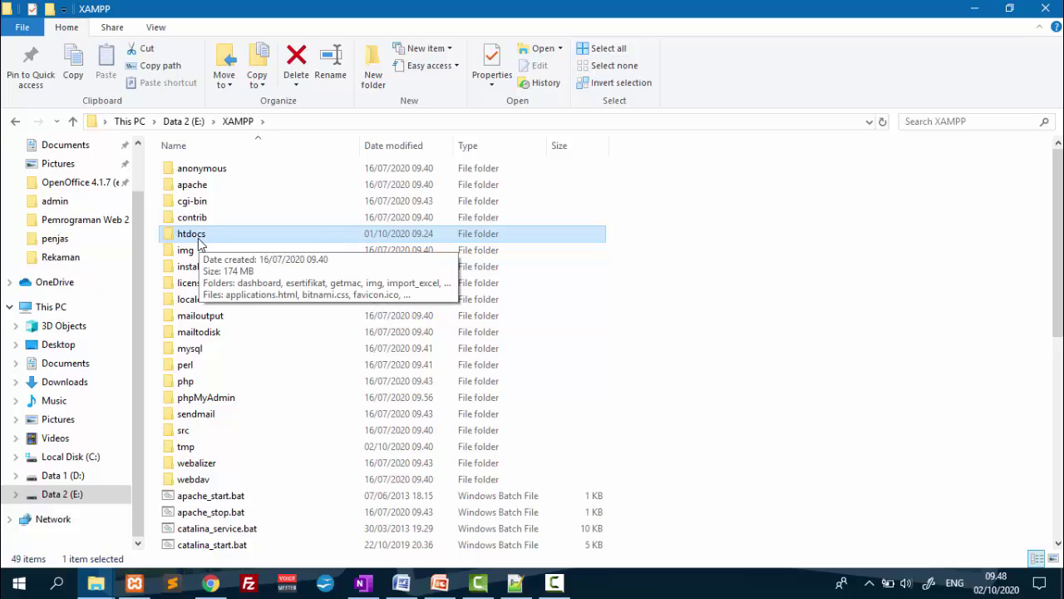
pyautogui.doubleClick(200, 239)
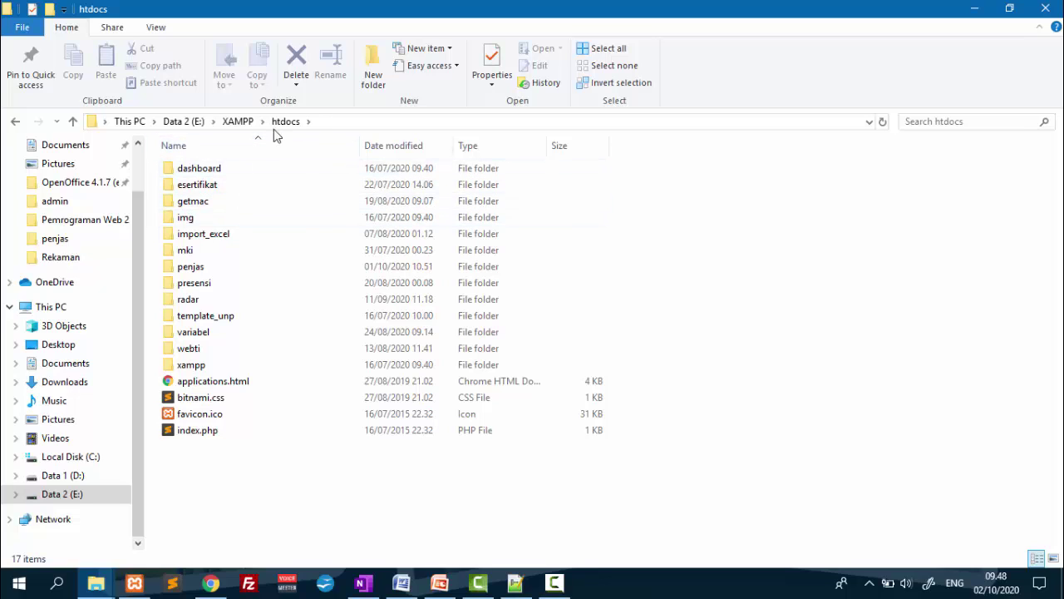
# Create a new folder named "coba" in the htdocs folder.
pyautogui.rightClick(215, 510)
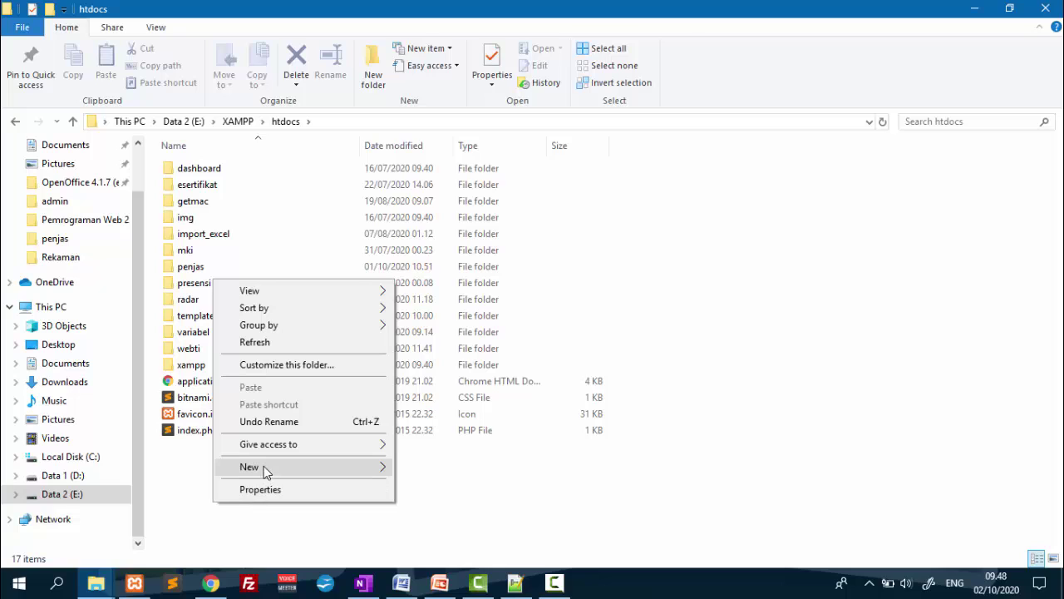
pyautogui.moveTo(263, 466)
pyautogui.click(434, 50)
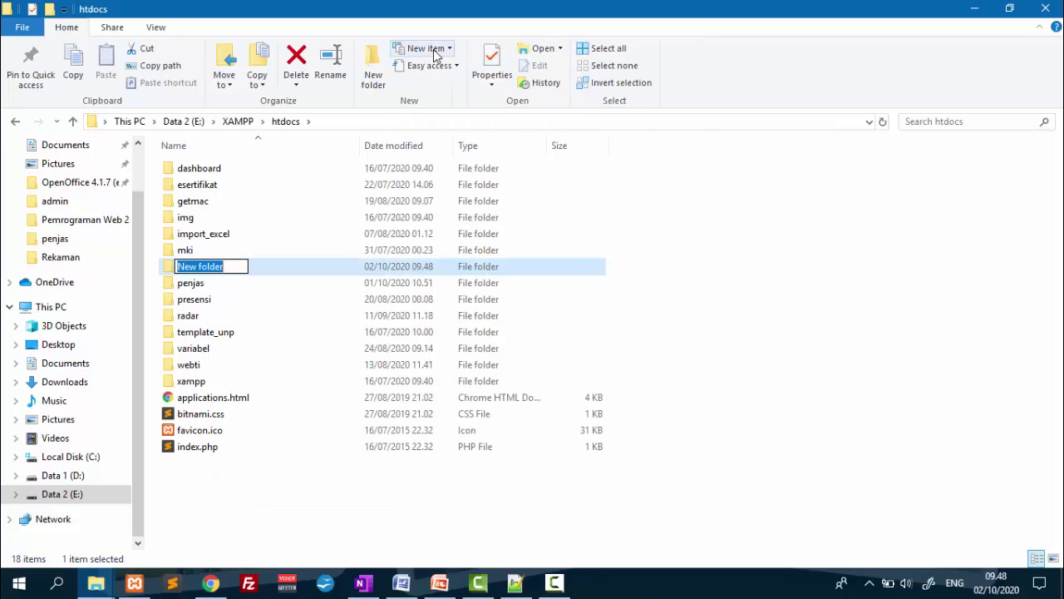
pyautogui.write('coba')
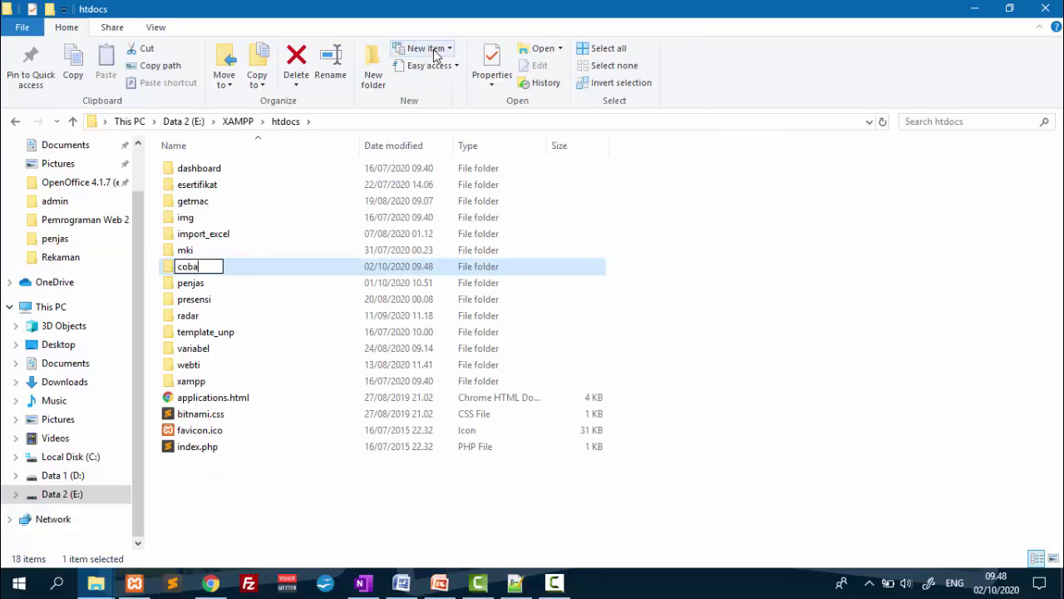
pyautogui.press('Return')
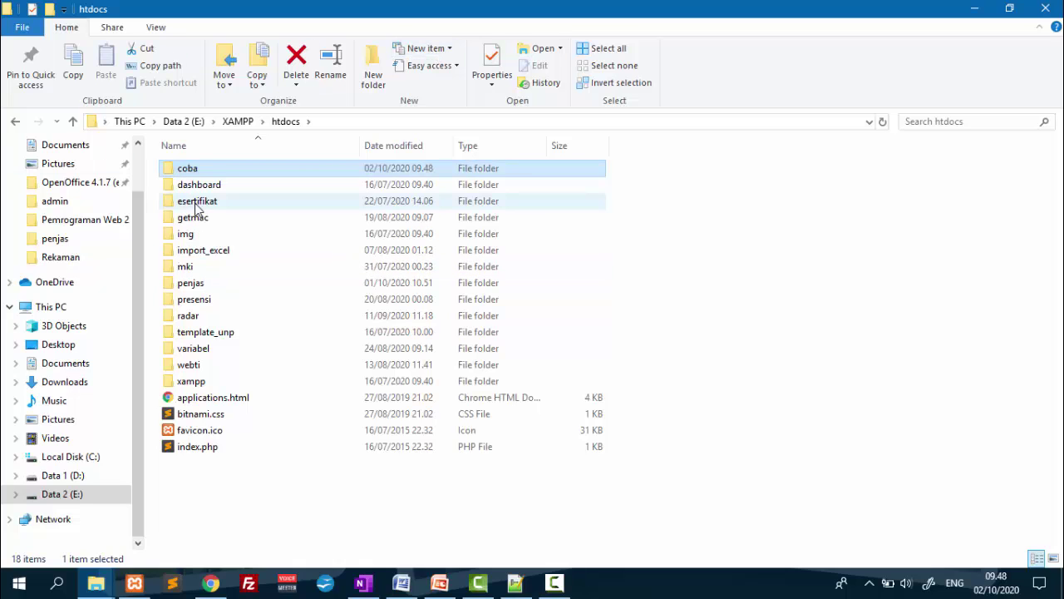
# Return to Chrome and replace the dashboard address with myserver.com/coba to load the new folder from the local server.
pyautogui.click(222, 583)
pyautogui.click(337, 41)
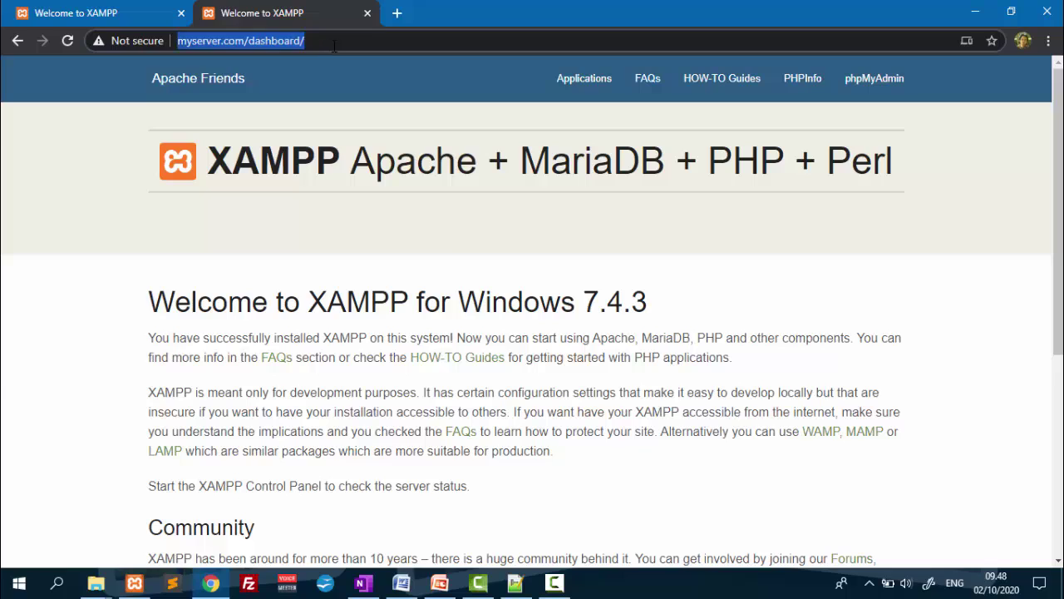
pyautogui.click(338, 42)
pyautogui.press('BackSpace')
pyautogui.press('BackSpace')
pyautogui.press('BackSpace')
pyautogui.press('BackSpace')
pyautogui.press('BackSpace')
pyautogui.press('BackSpace')
pyautogui.press('BackSpace')
pyautogui.press('BackSpace')
pyautogui.press('BackSpace')
pyautogui.press('BackSpace')
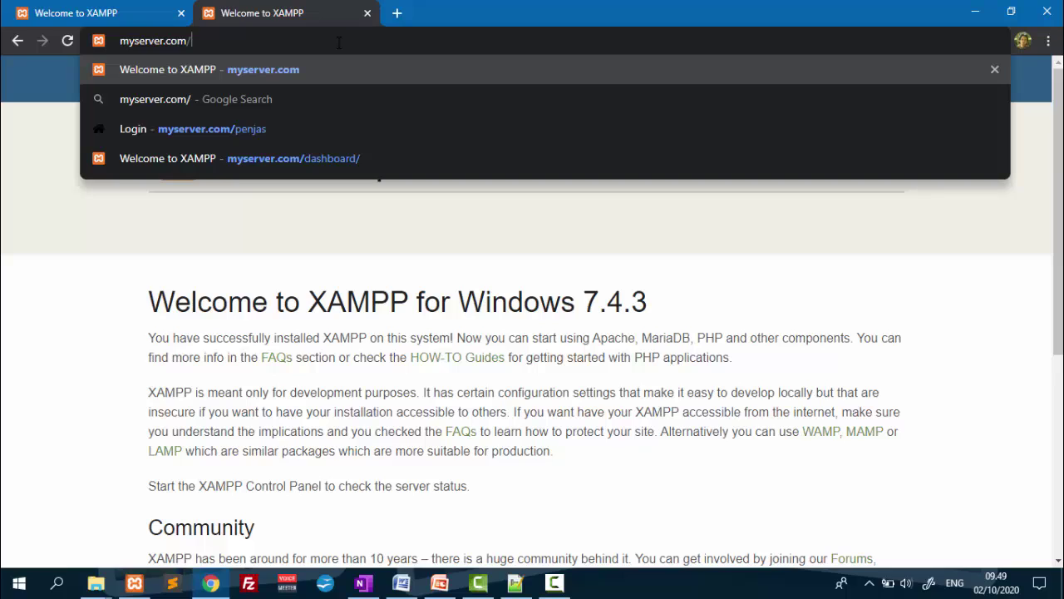
pyautogui.write('c')
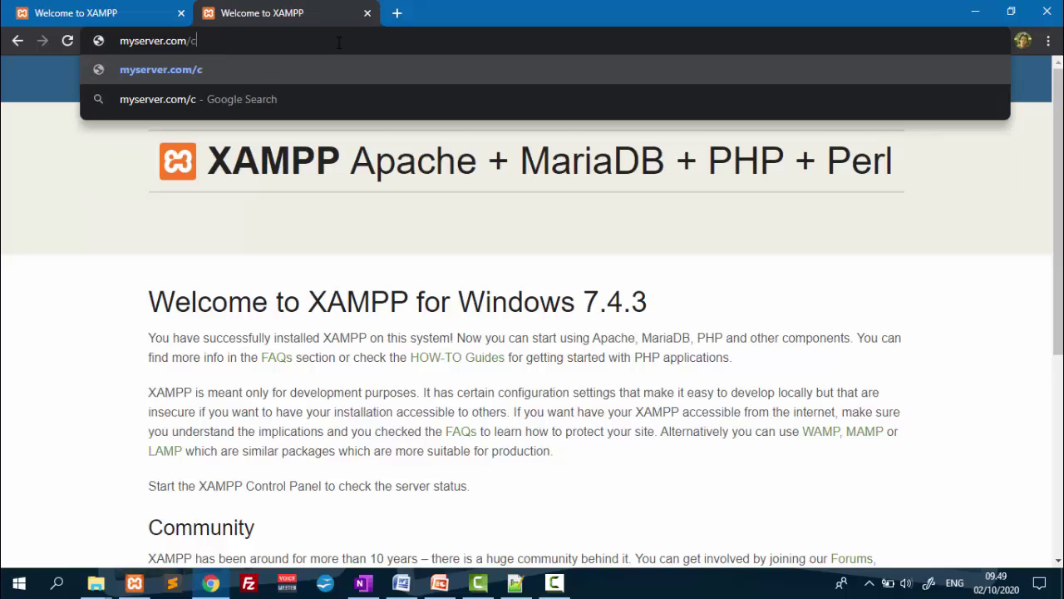
pyautogui.write('oba')
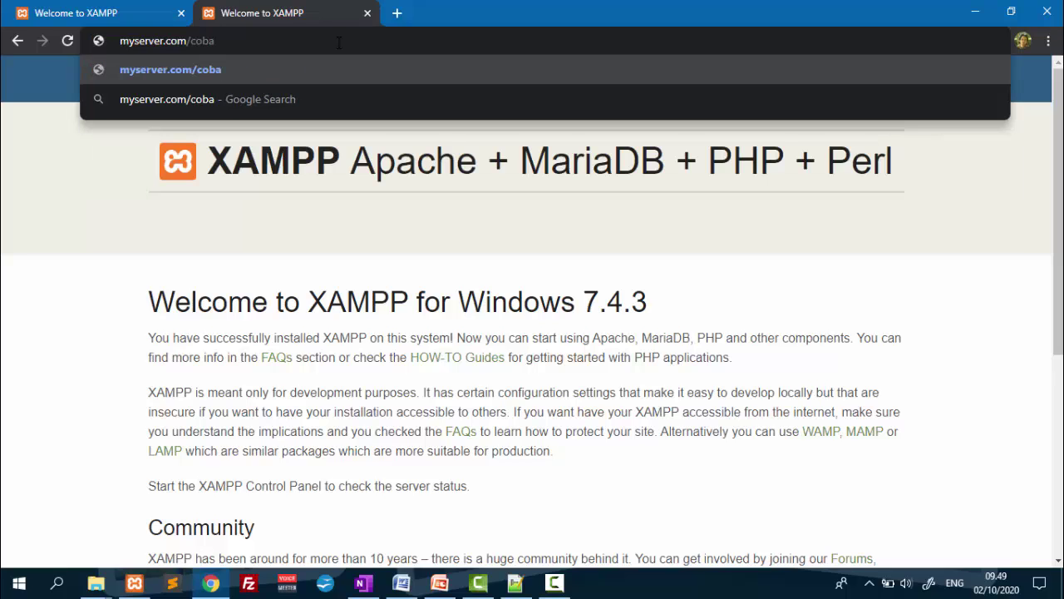
pyautogui.press('Return')
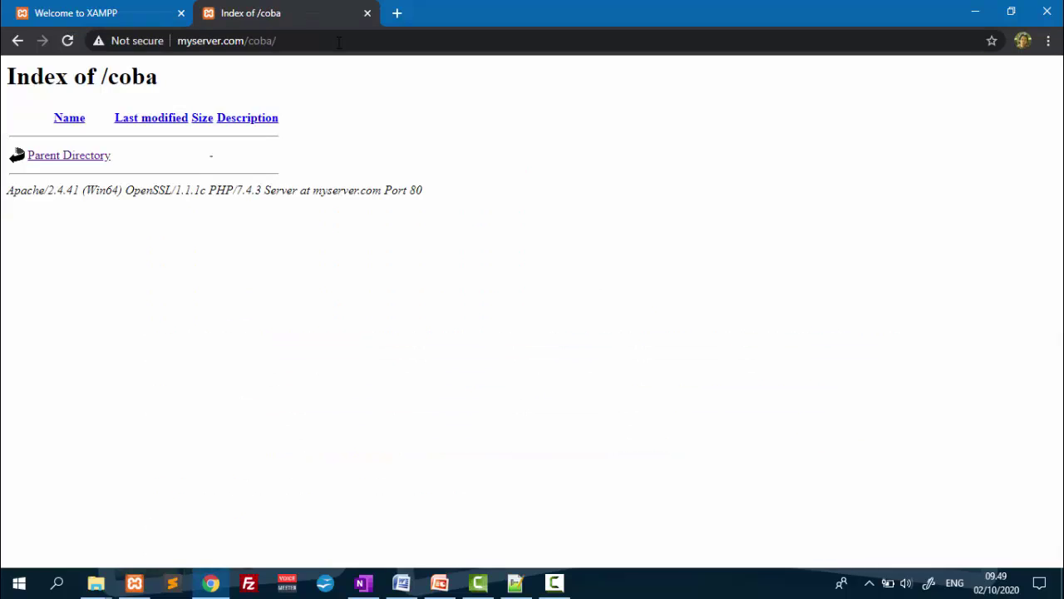